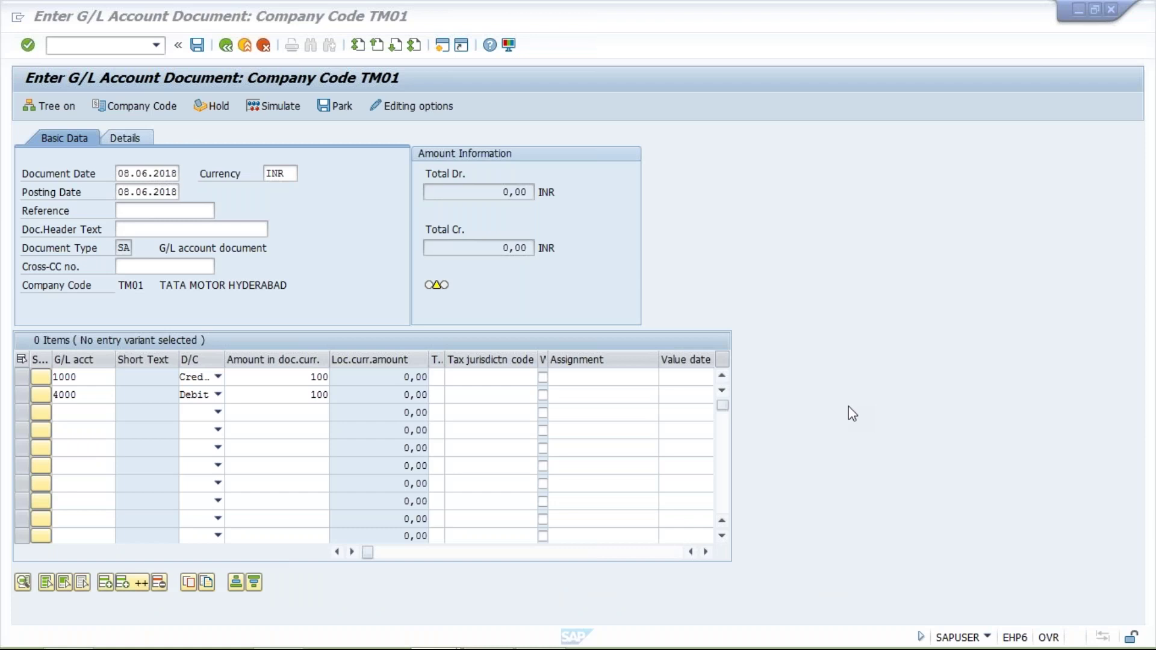
- Simulate the TM01 document (100 INR on accounts 1000/4000), revealing number range 02 missing for 2018
click(166, 209)
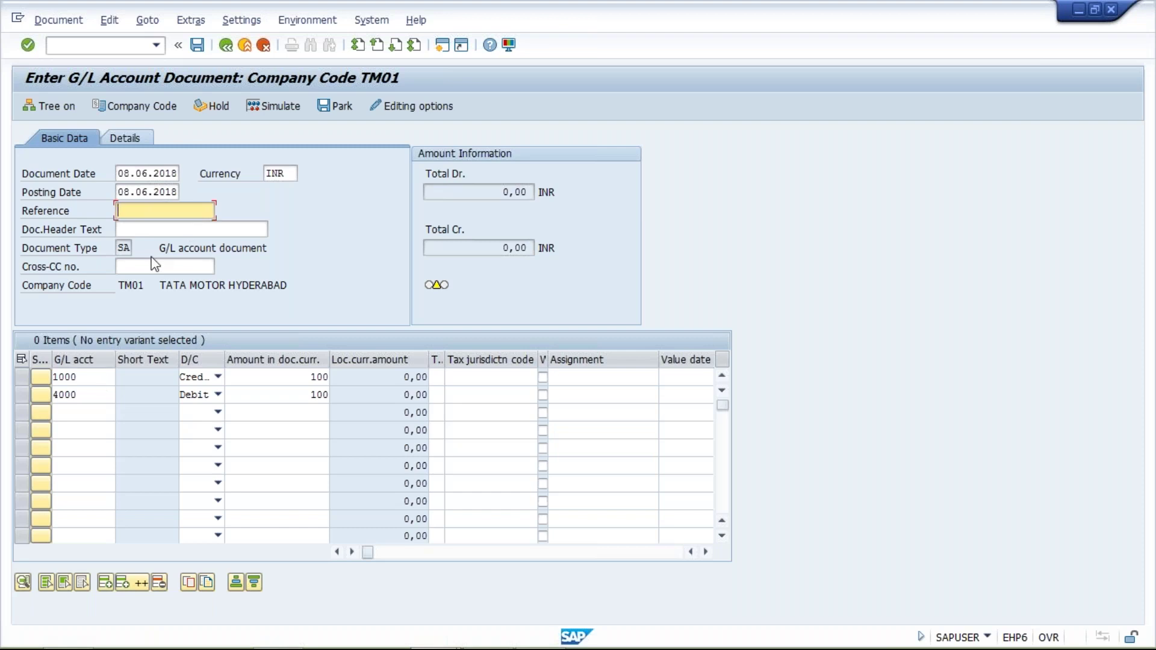
click(262, 107)
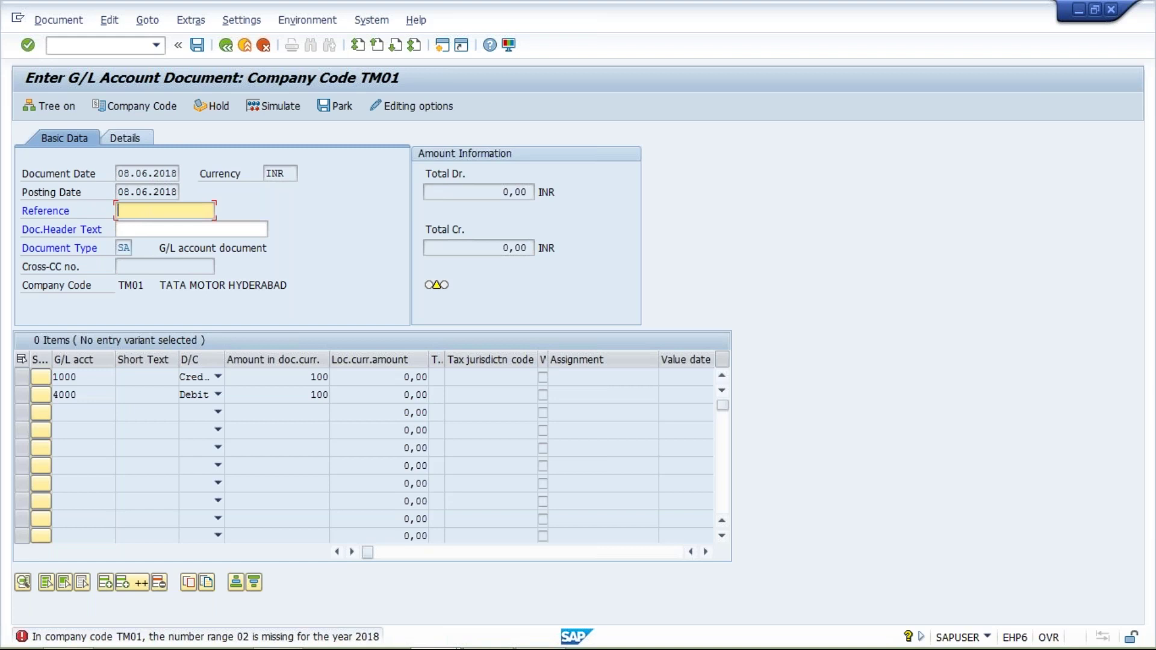
- Select document type SA and open a second SAP session on the Easy Access menu
double_click(118, 247)
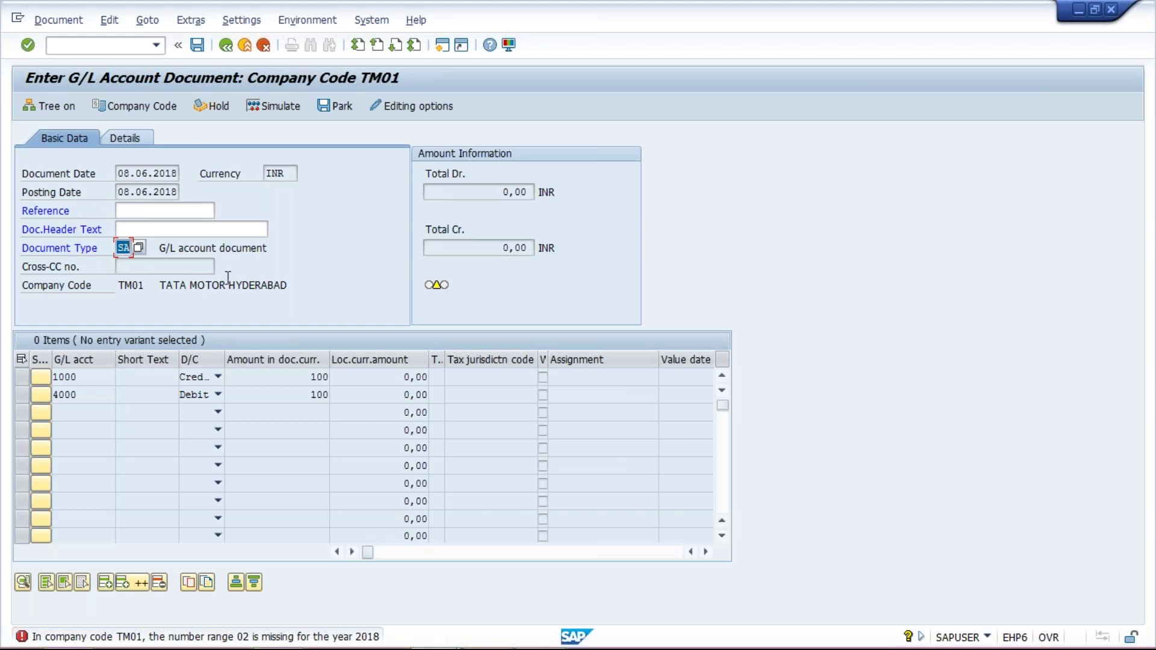
click(443, 46)
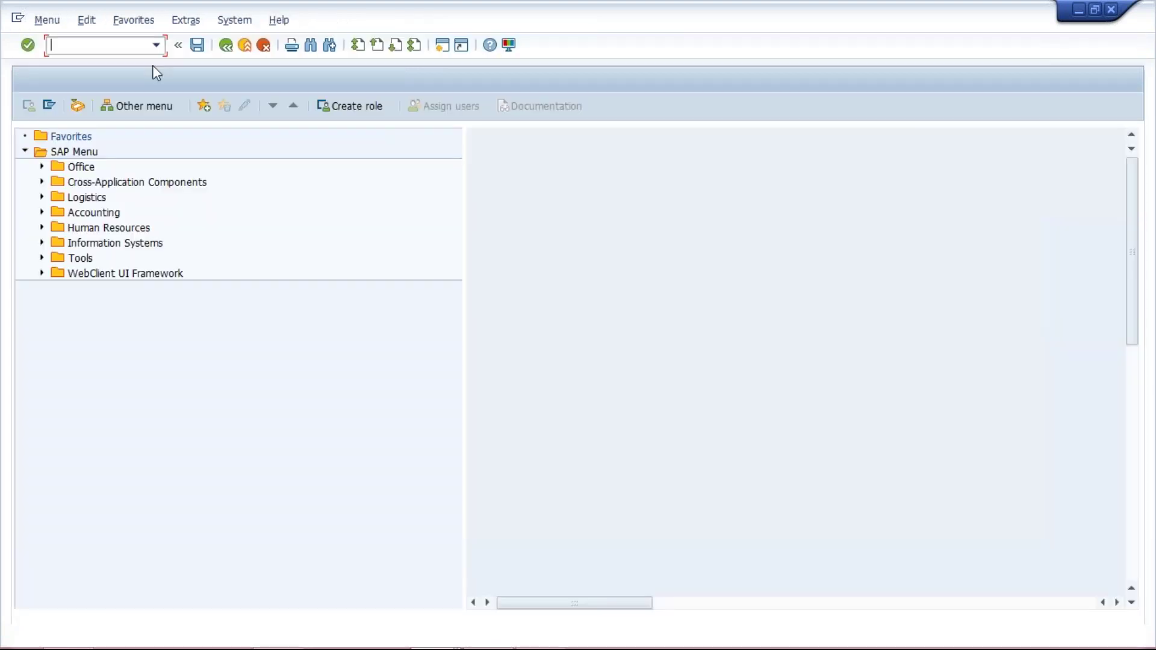
- Run OBA7 to open the Document Types table and enter SA in the Position popup
text(OBA7)
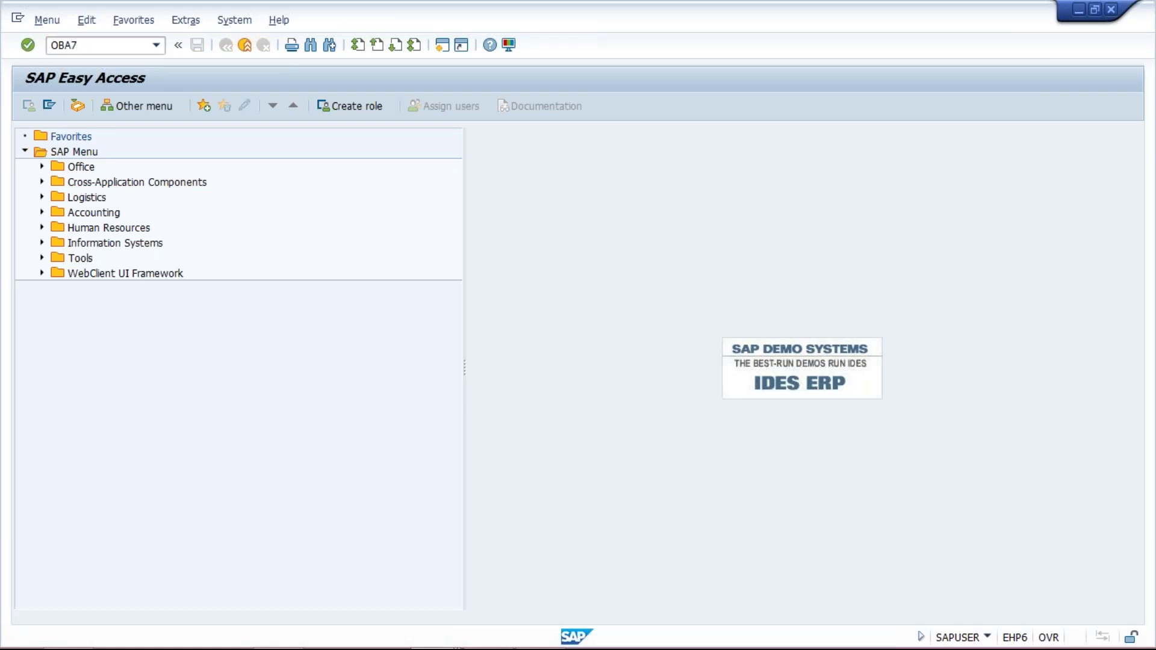
key(Return)
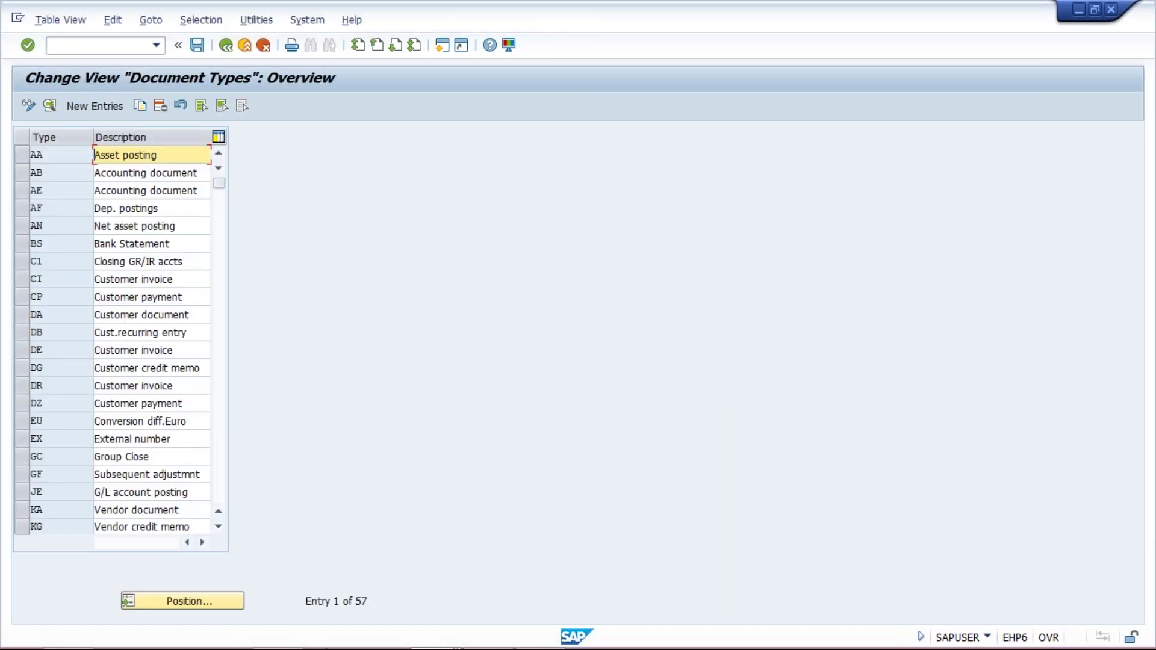
mouse_move(433, 634)
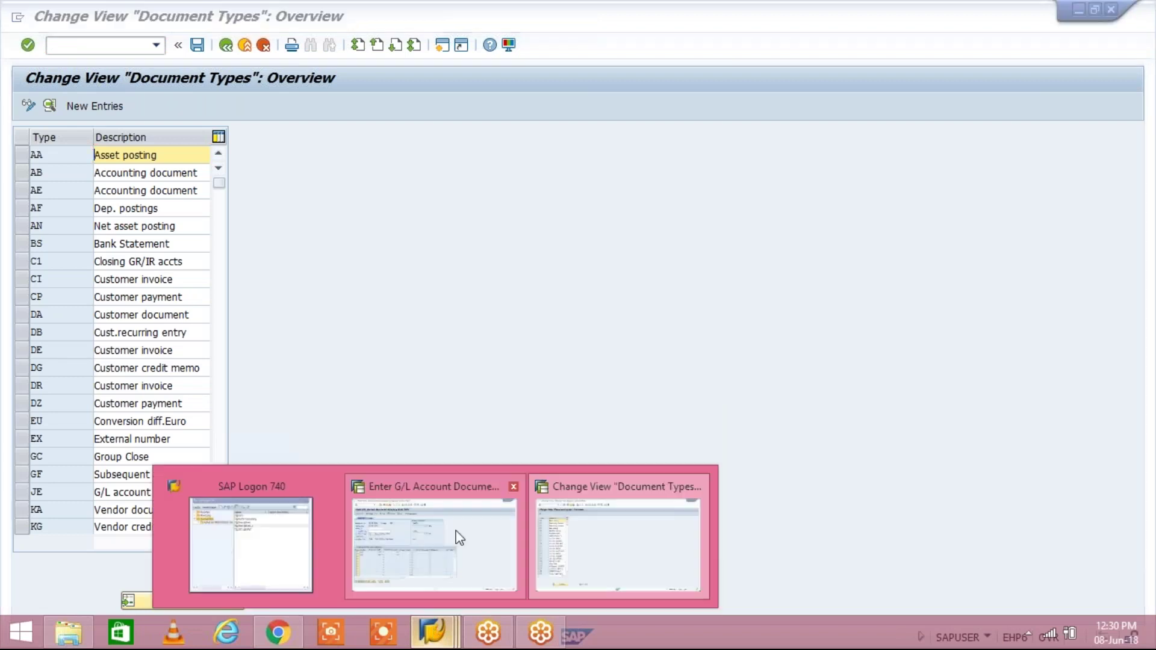
click(457, 536)
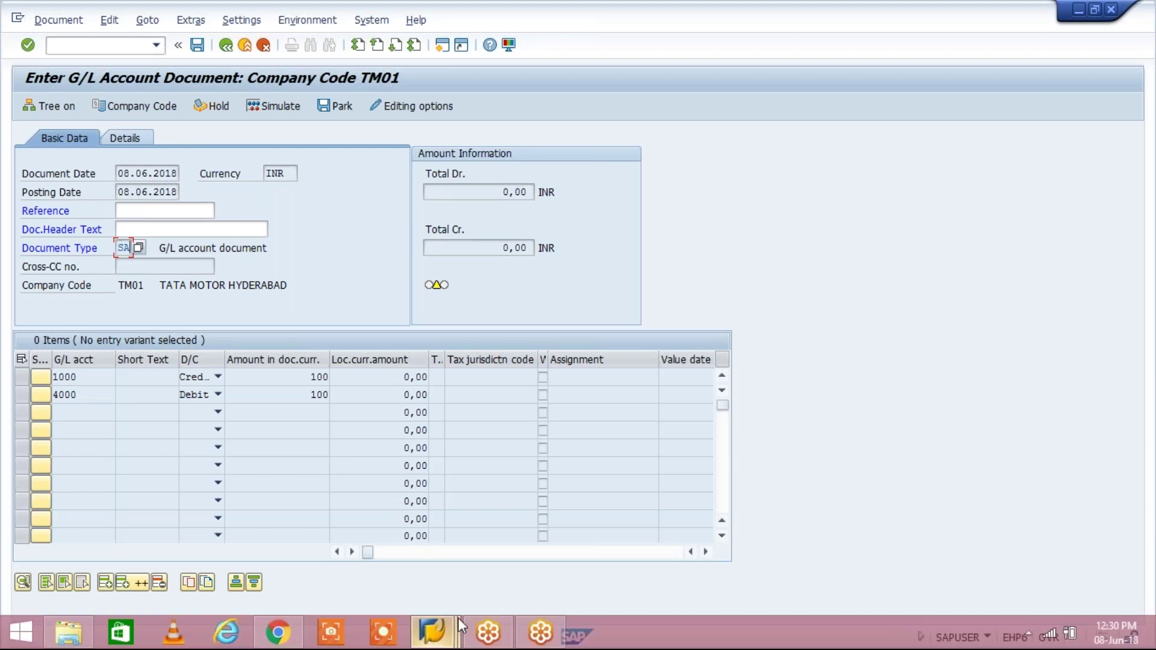
mouse_move(458, 618)
click(596, 530)
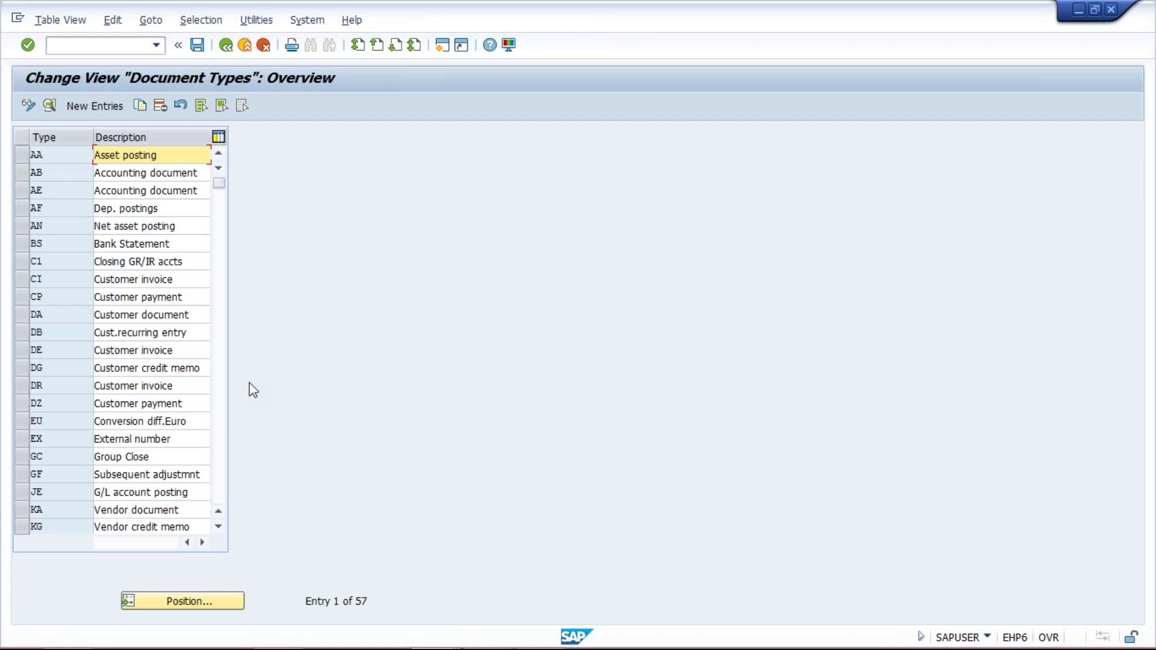
click(196, 603)
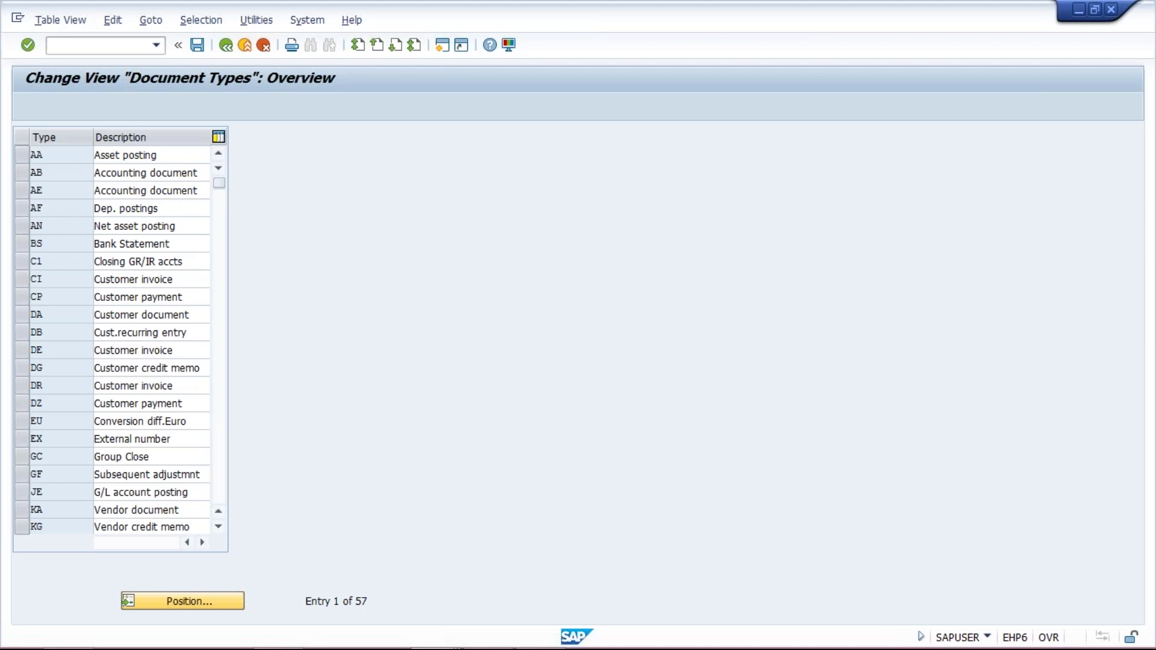
text(SA)
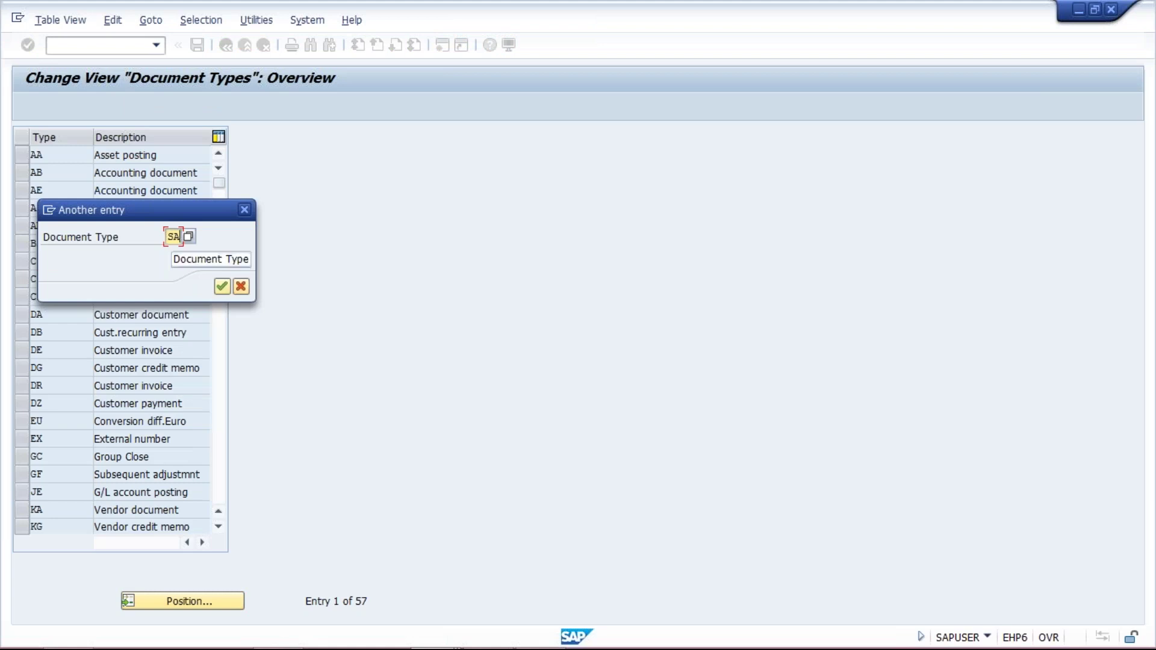
- Jump to document type SA and open its details showing number range 02
key(Return)
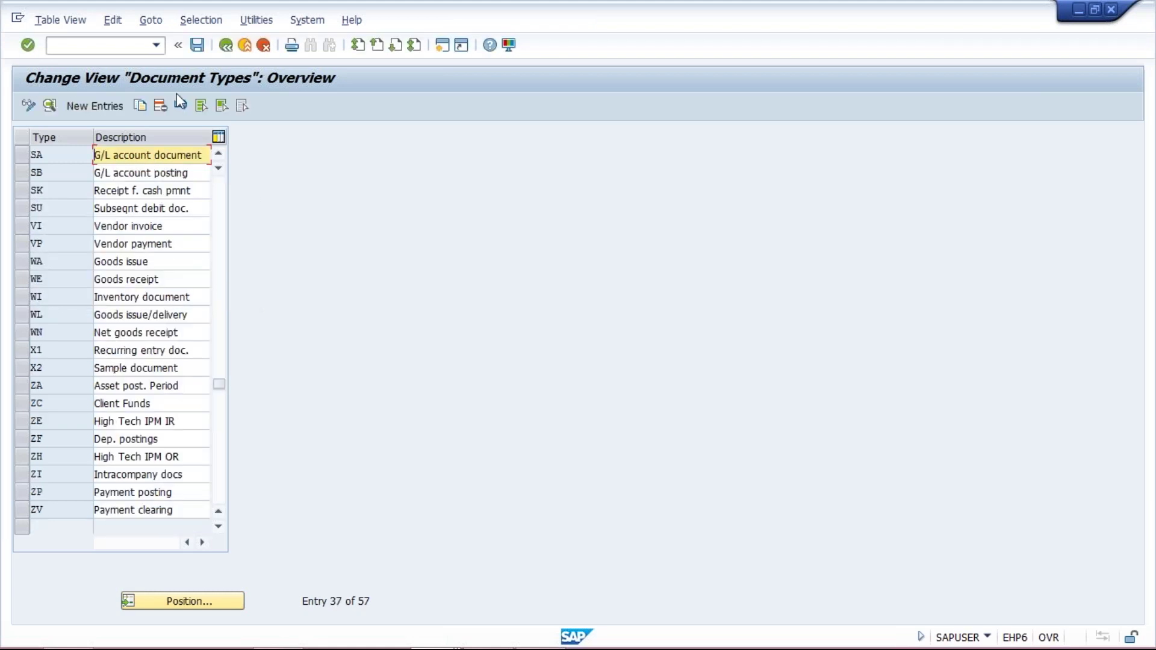
click(79, 158)
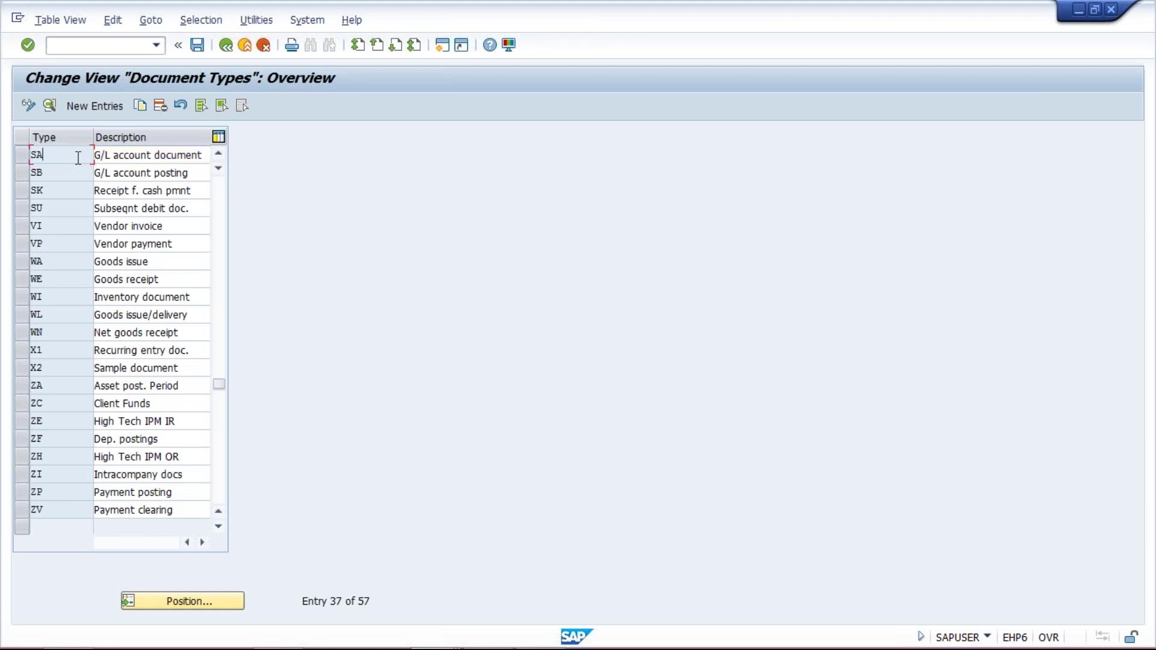
double_click(78, 157)
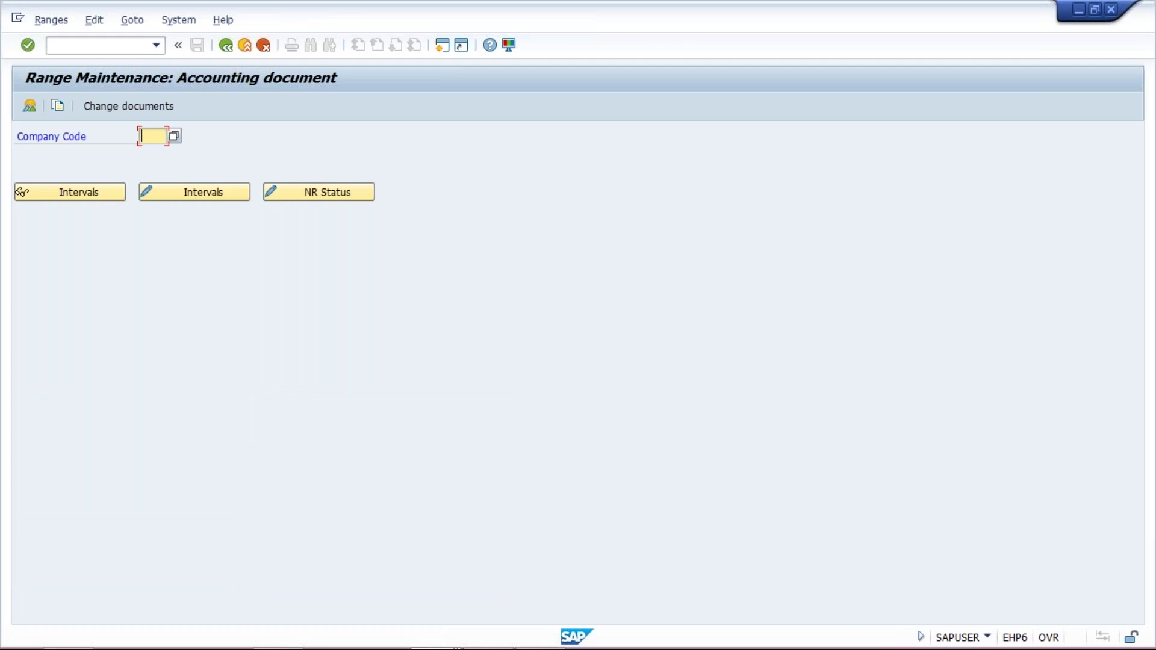
- Choose company code TM01 and open its accounting document number range intervals for editing
text(TM)
key(Down)
key(Down)
key(Down)
key(Return)
mouse_move(450, 638)
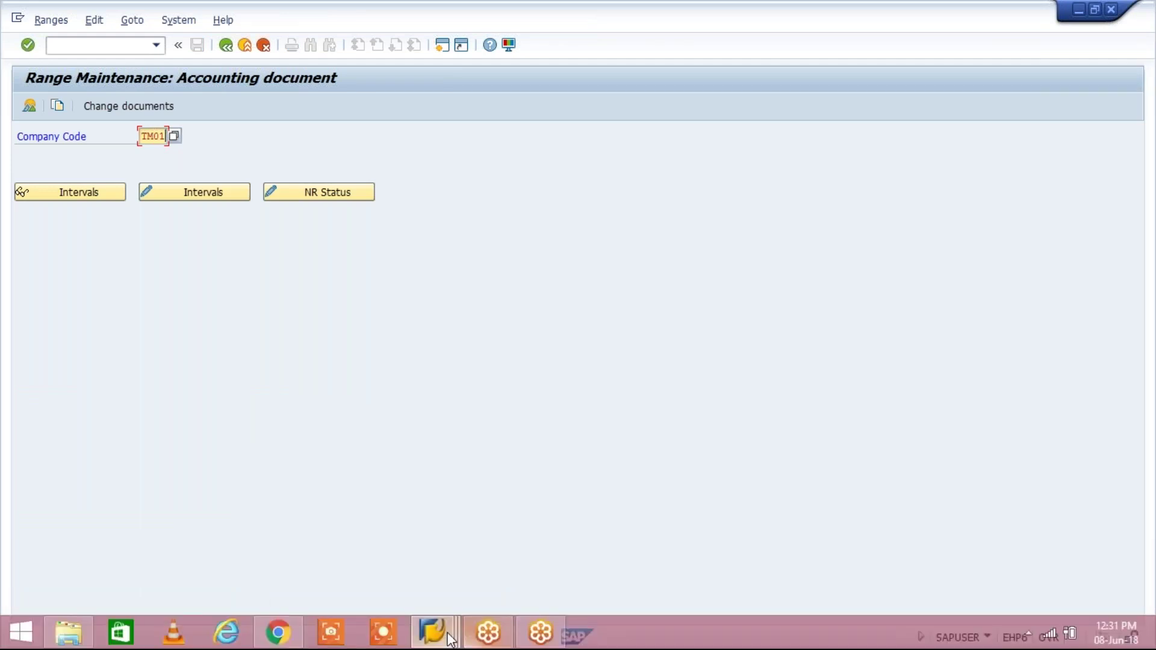
click(451, 638)
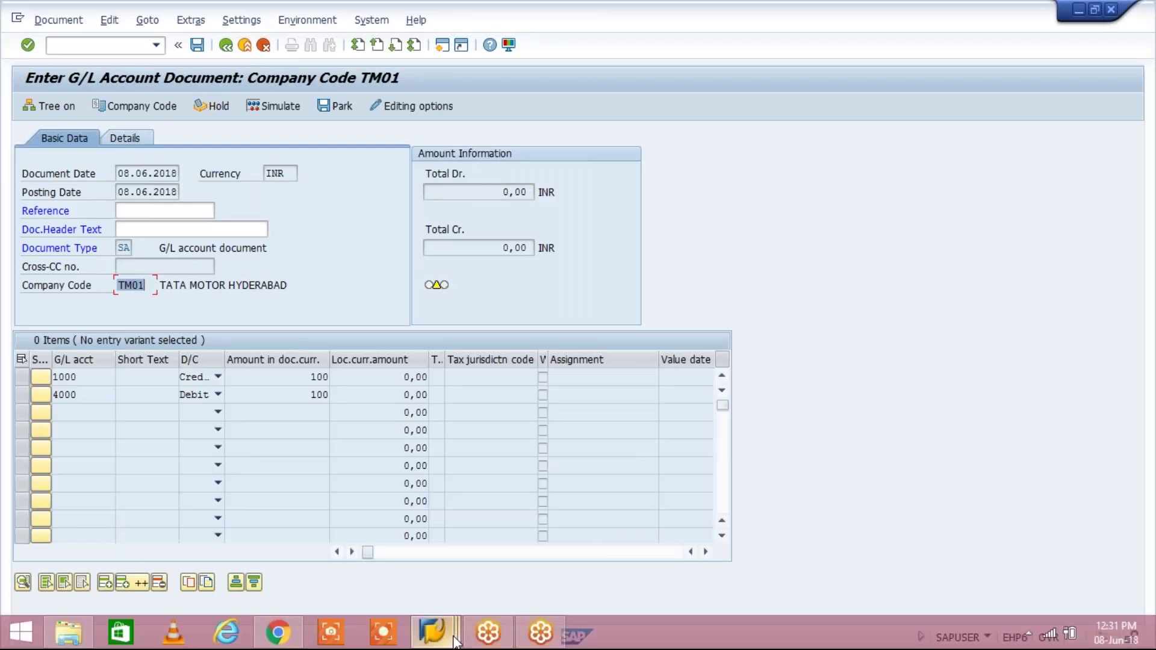
click(450, 638)
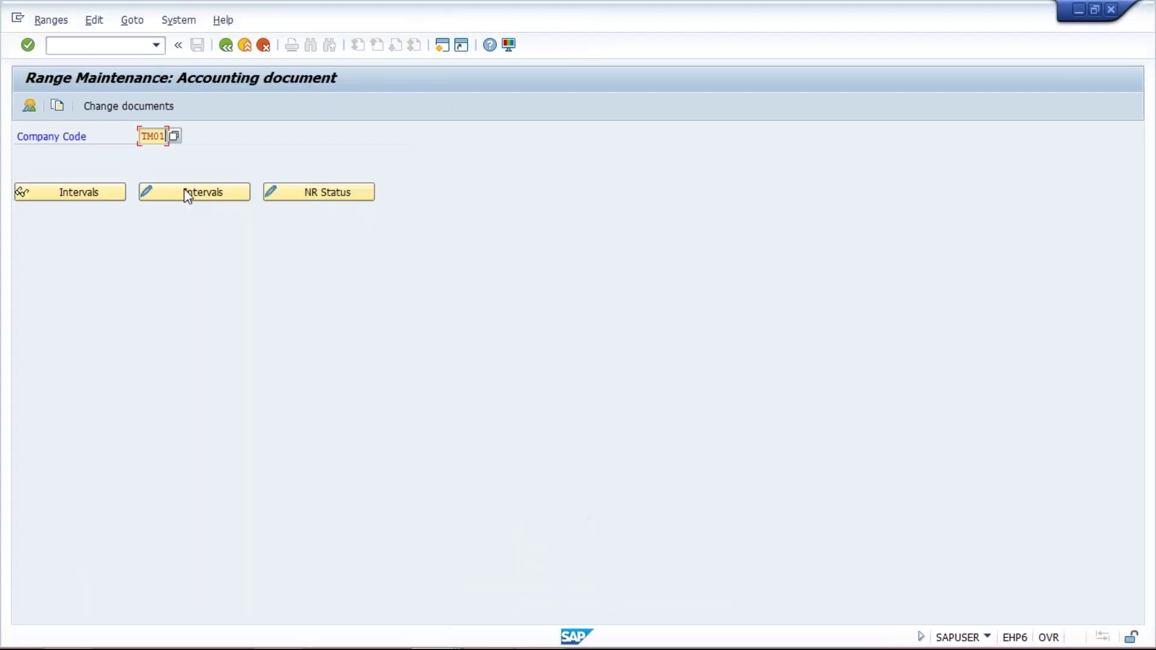
click(21, 192)
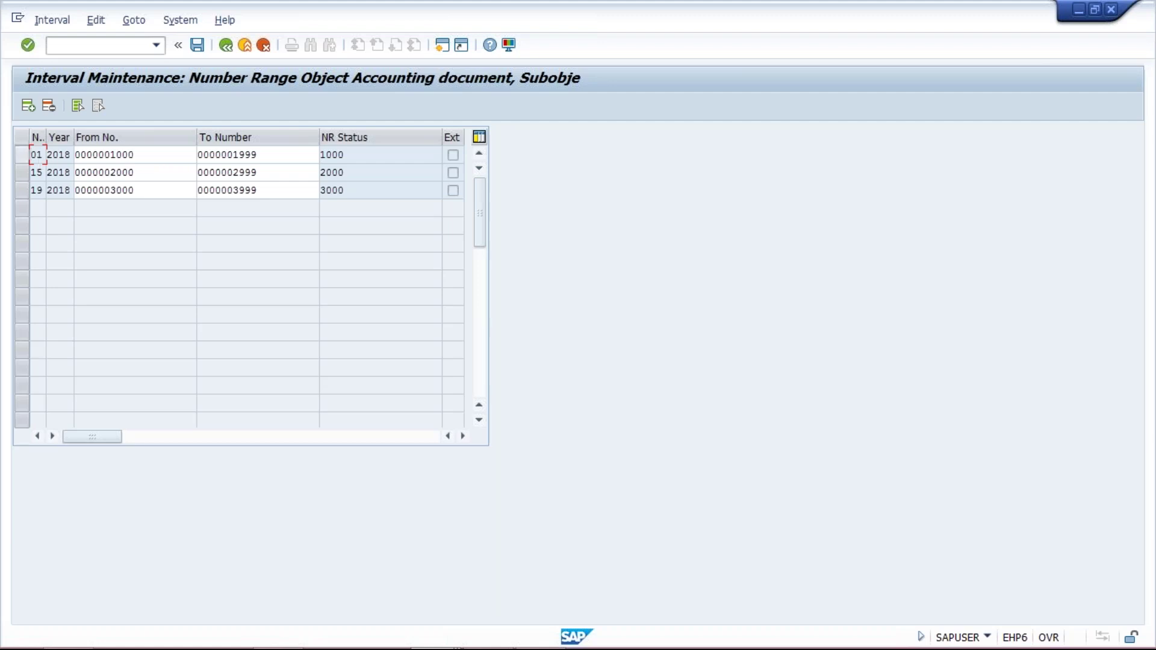
- Insert interval 02 for year 2018 running 4000 to 4999 and save it
click(28, 107)
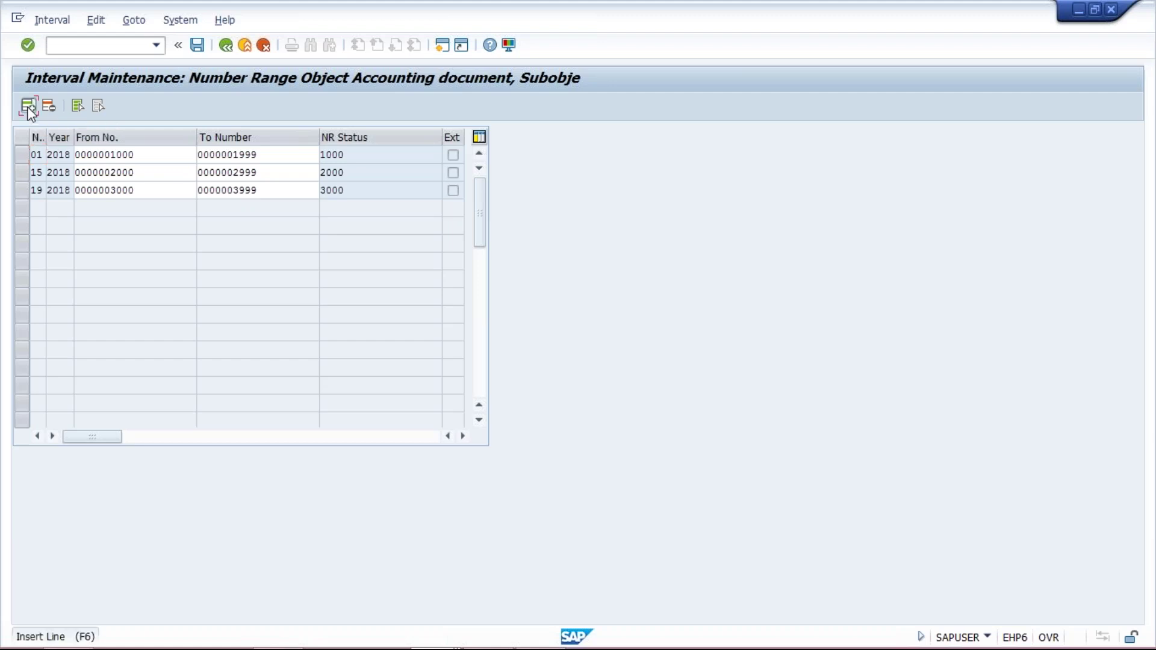
text(018)
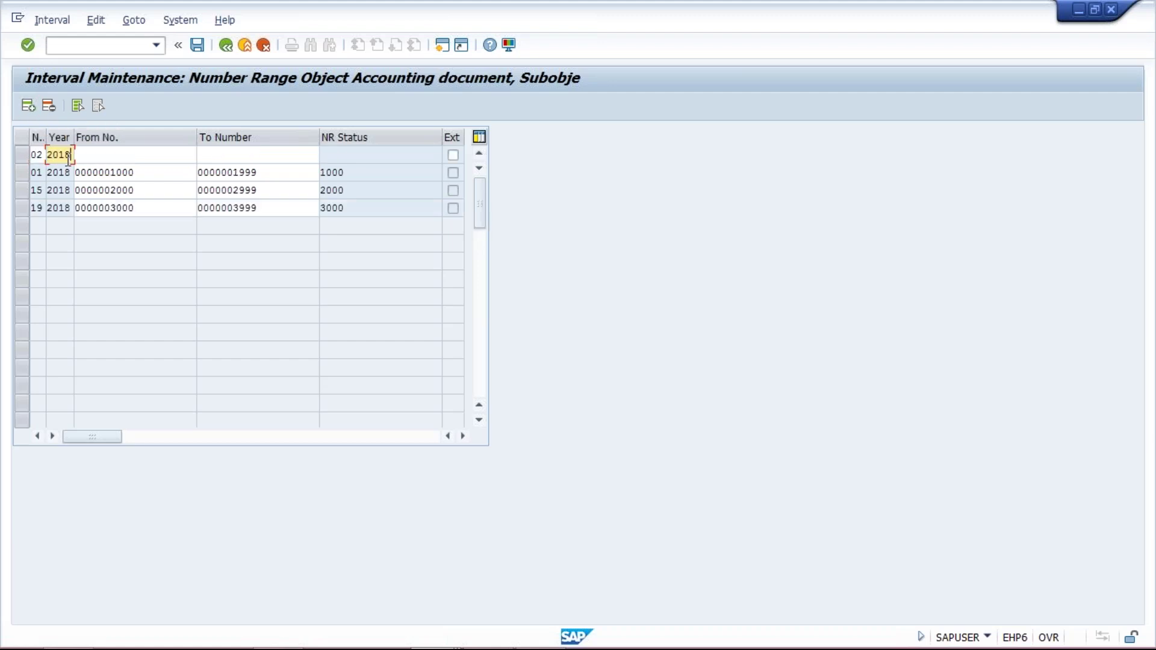
click(124, 158)
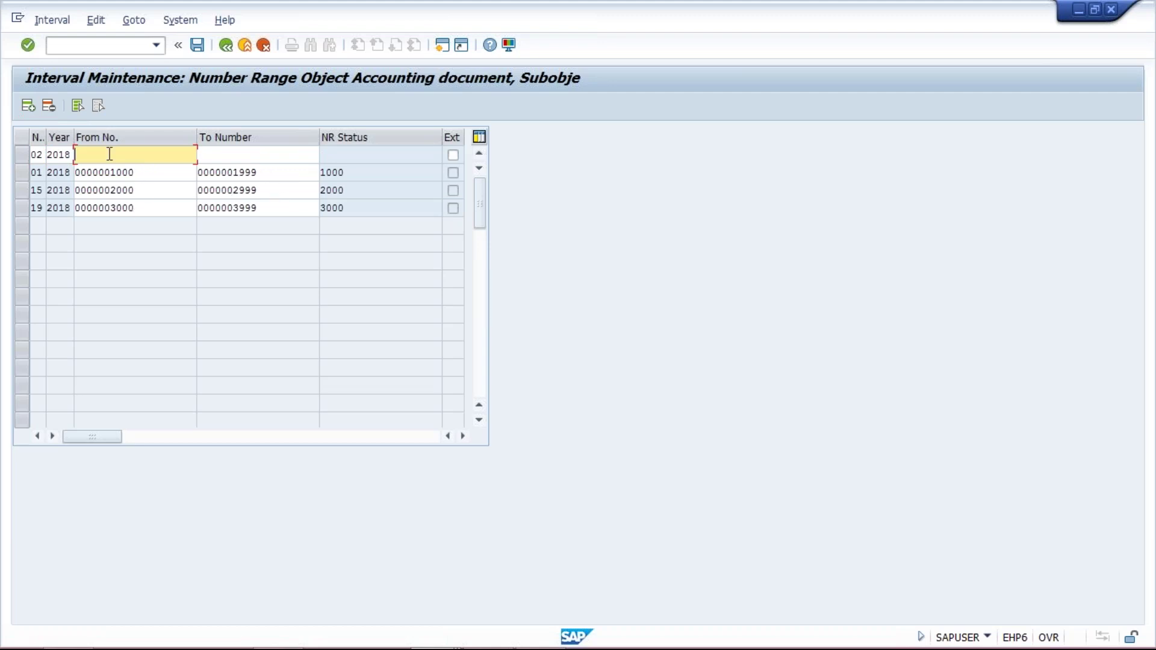
text(4000)
click(223, 155)
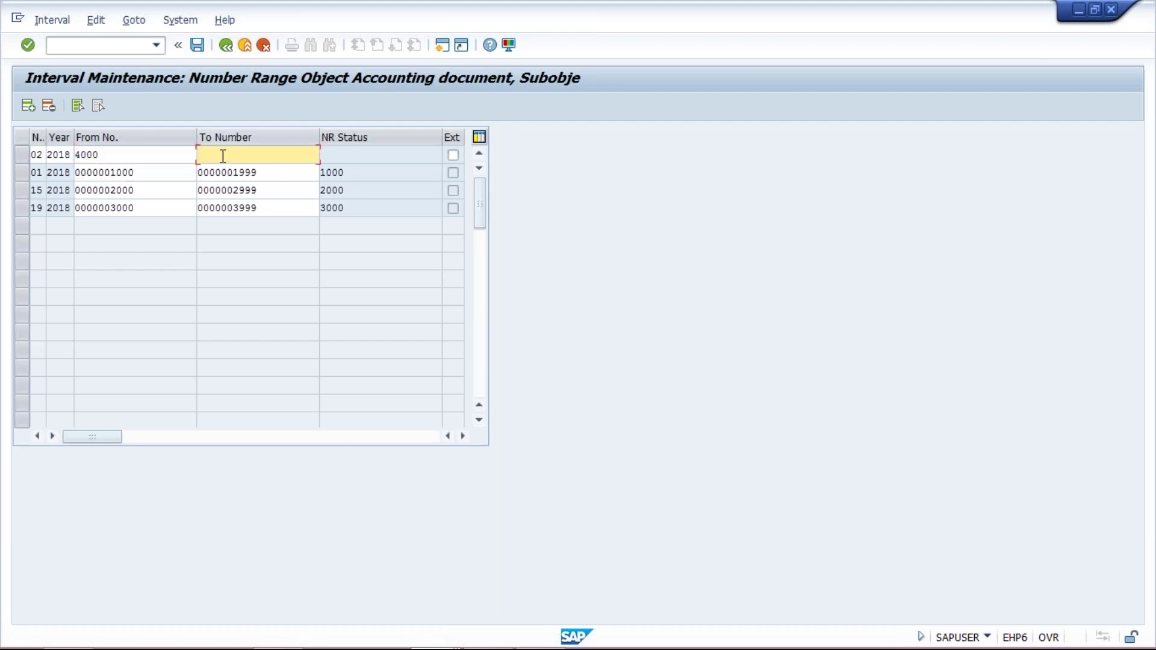
text(4999)
key(Return)
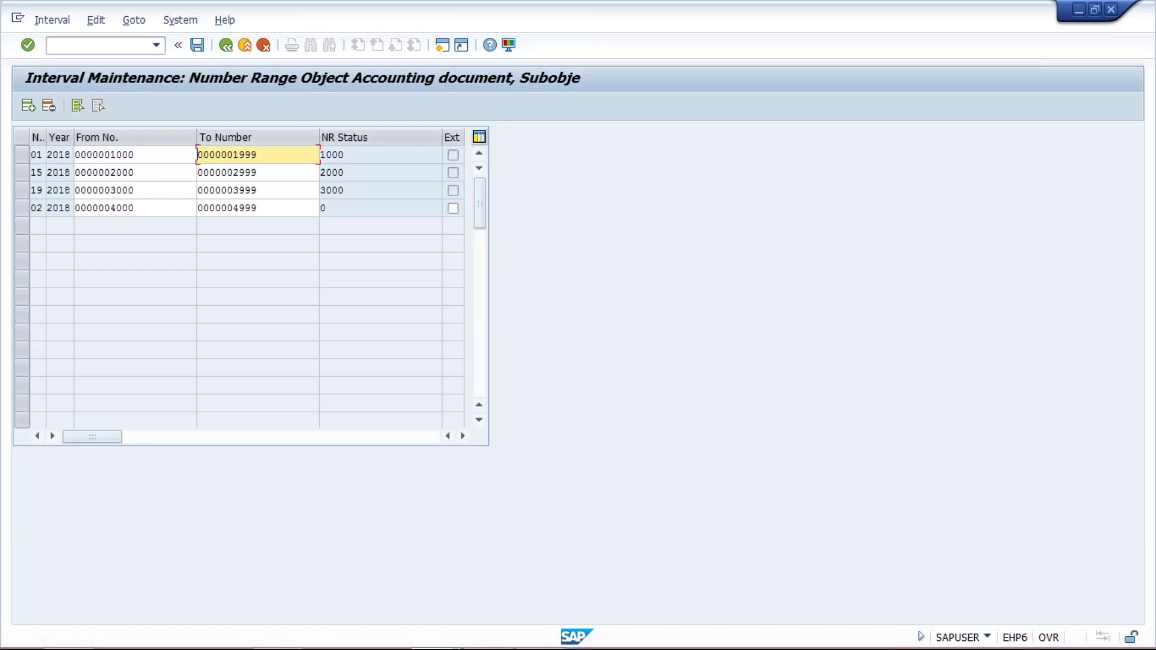
click(145, 208)
click(275, 209)
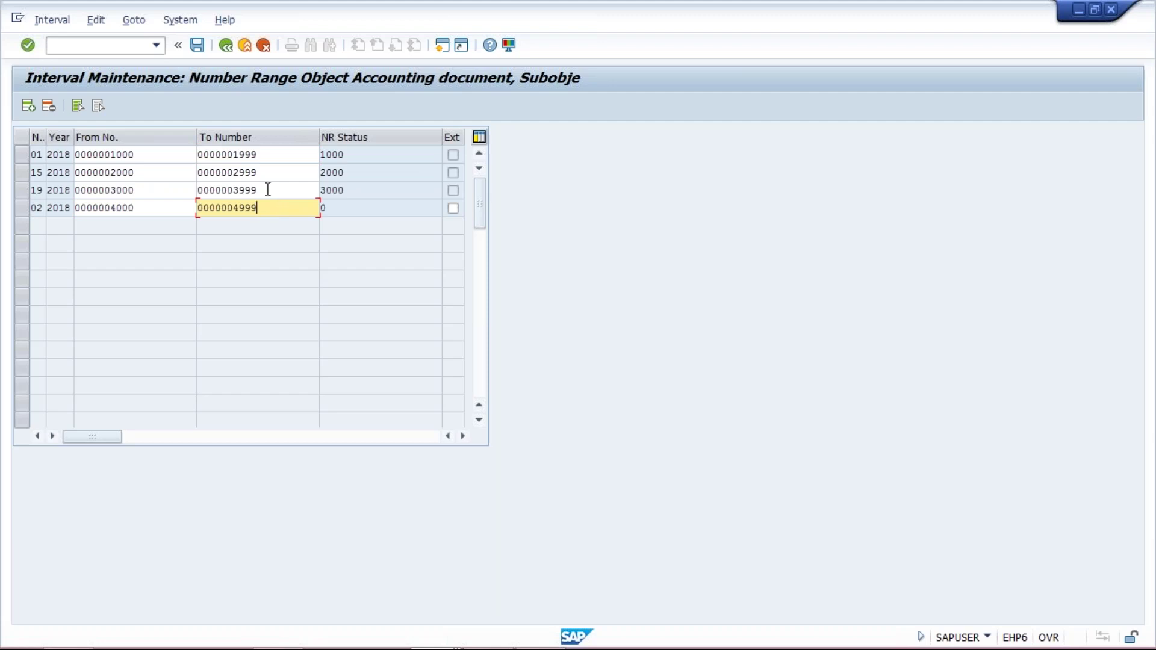
click(198, 46)
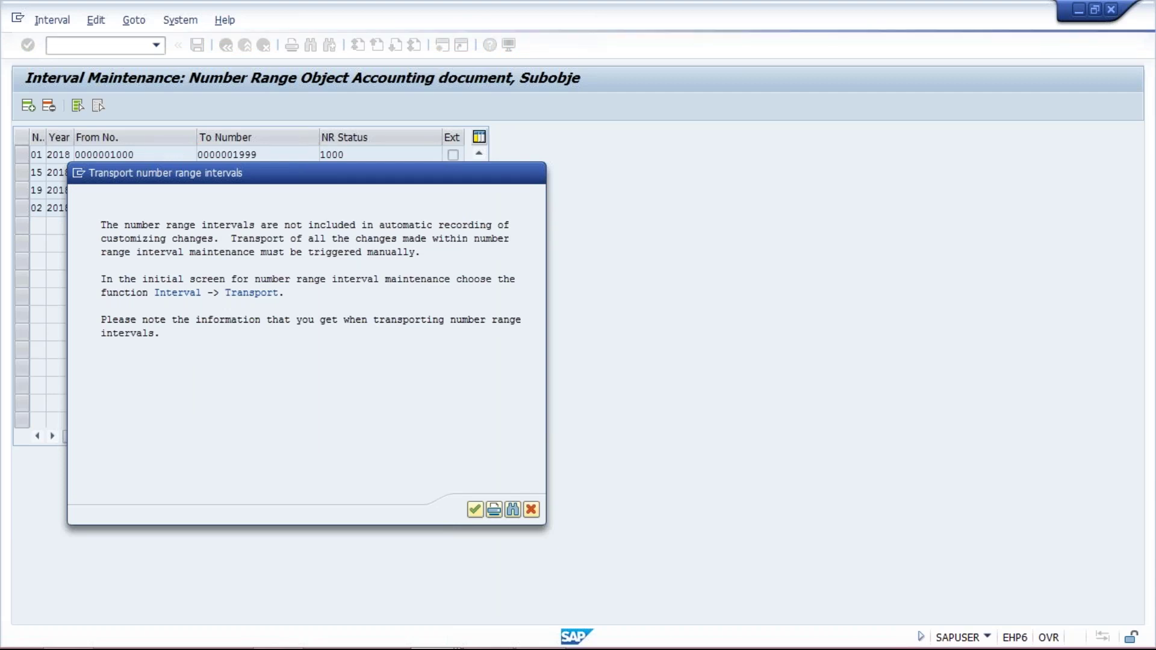
- Leave interval maintenance and restart FB50 in the G/L document window for a blank TM01 entry
key(Return)
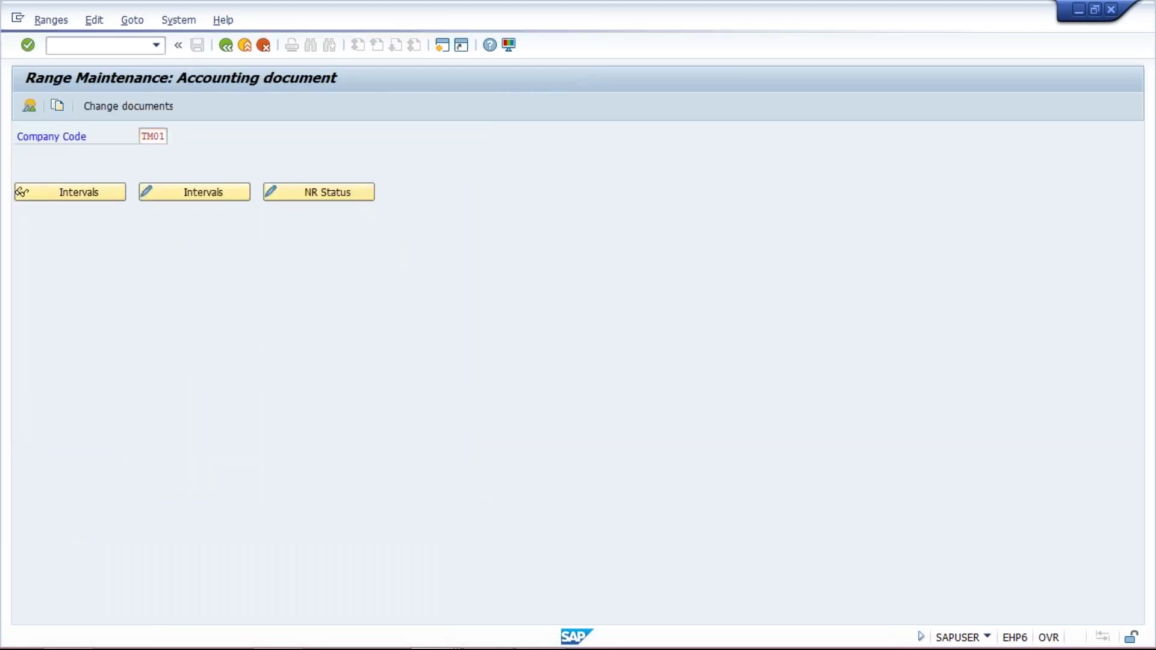
key(F3)
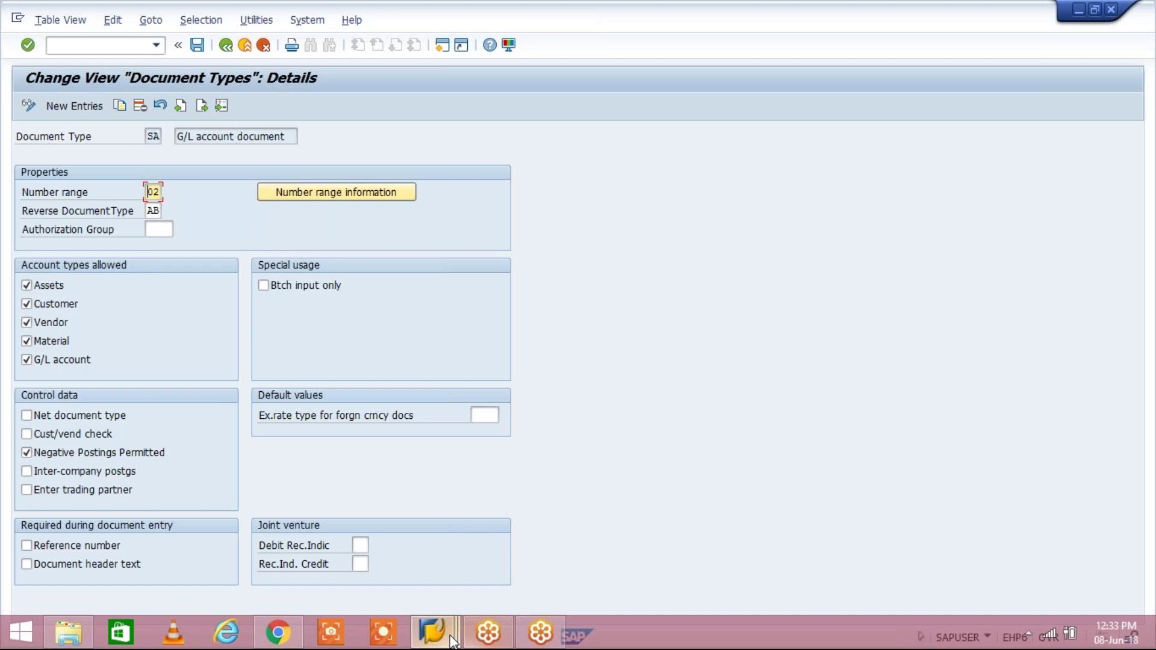
mouse_move(451, 642)
click(450, 554)
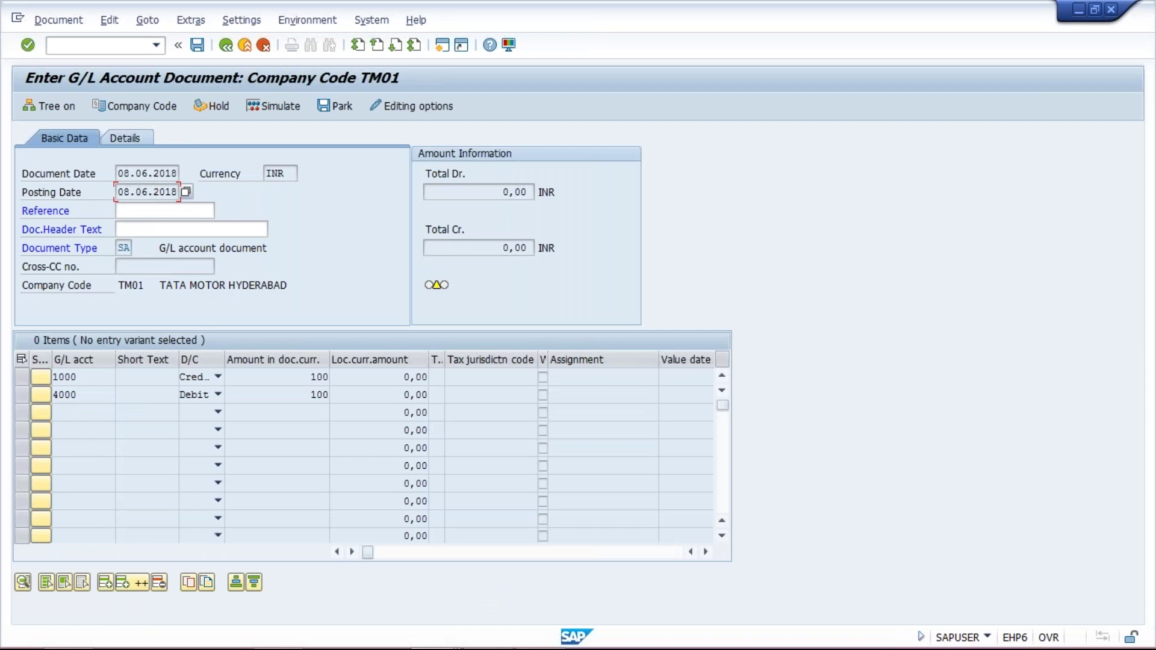
click(155, 49)
text(fb50)
text(/N)
key(Return)
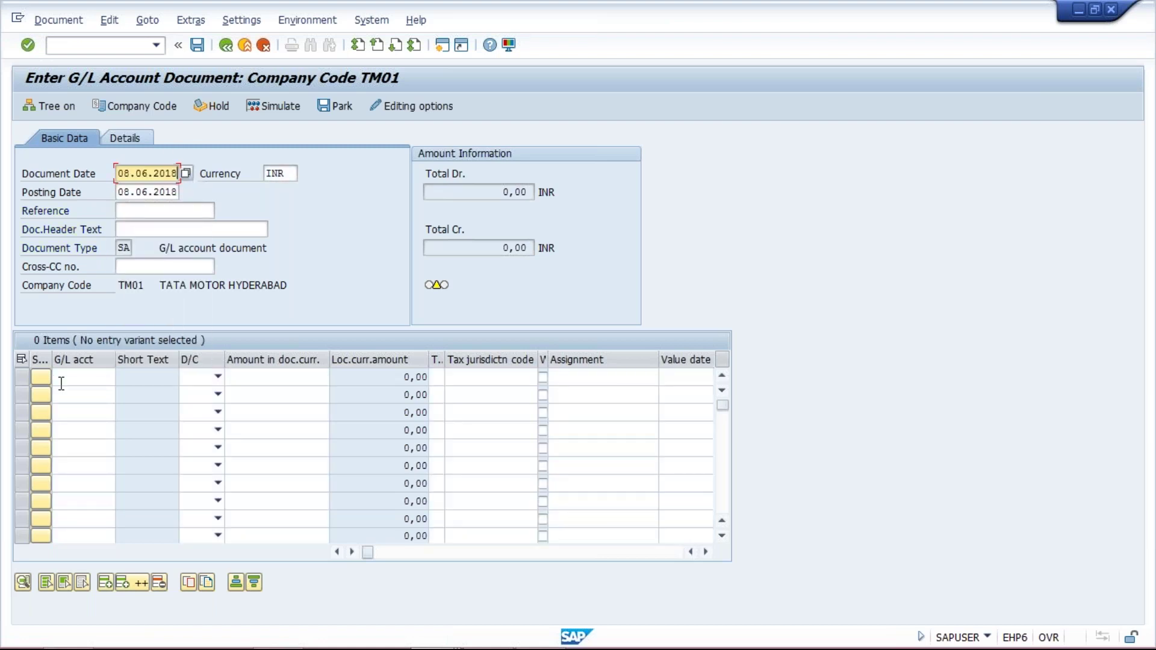
- Enter G/L account 1000 as credit and account 4000 as debit on the two item lines
click(64, 378)
text(1000)
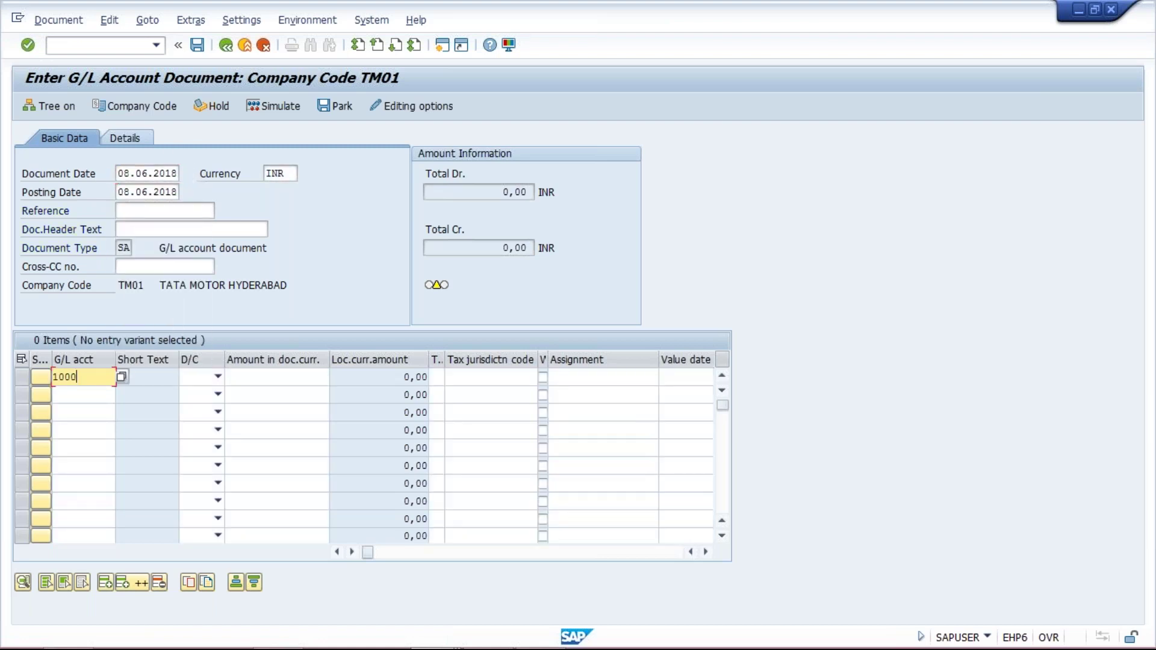
click(64, 395)
text(4000)
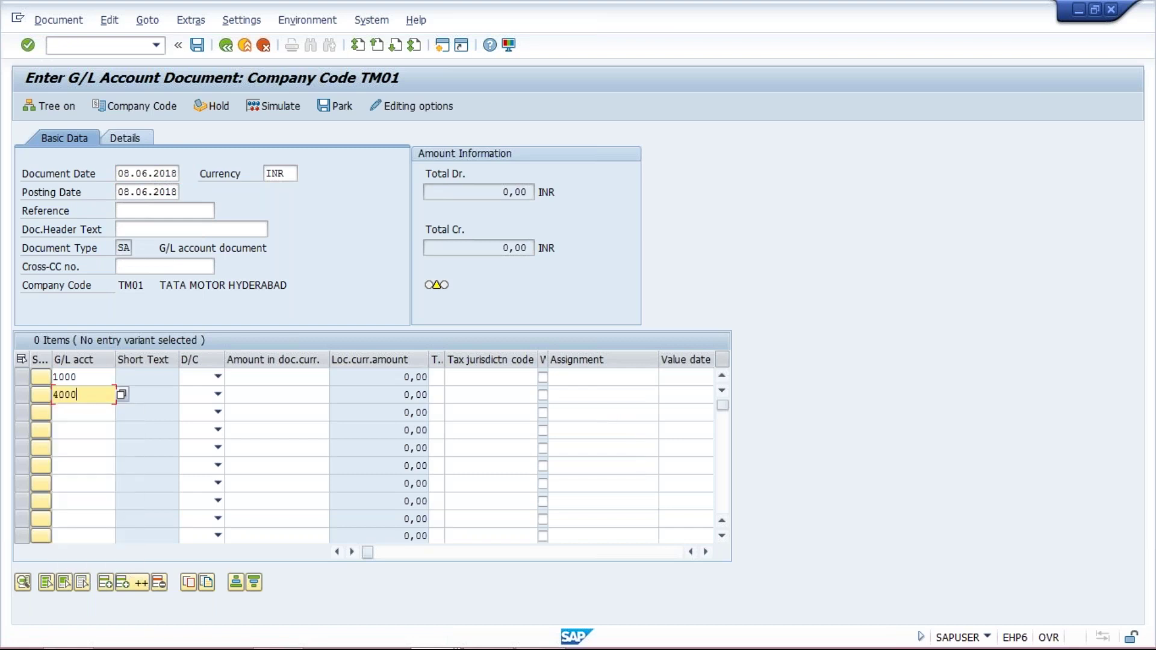
click(203, 378)
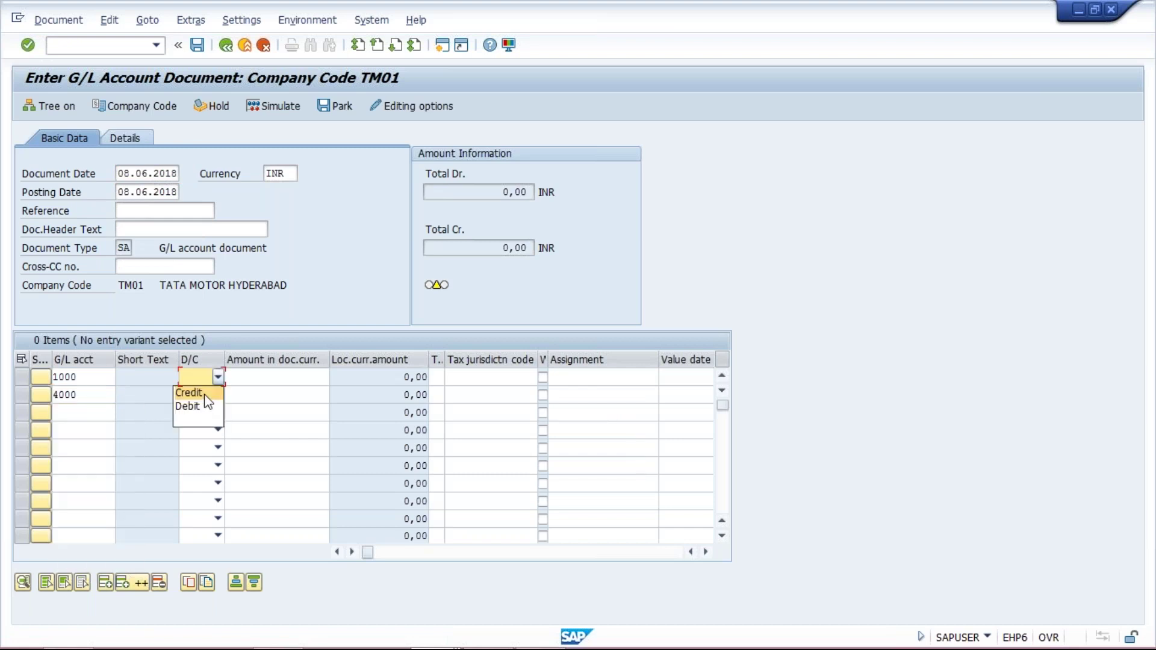
click(197, 396)
click(194, 423)
click(289, 377)
- Give both lines 100 INR, check the balance, and post the document
text(100)
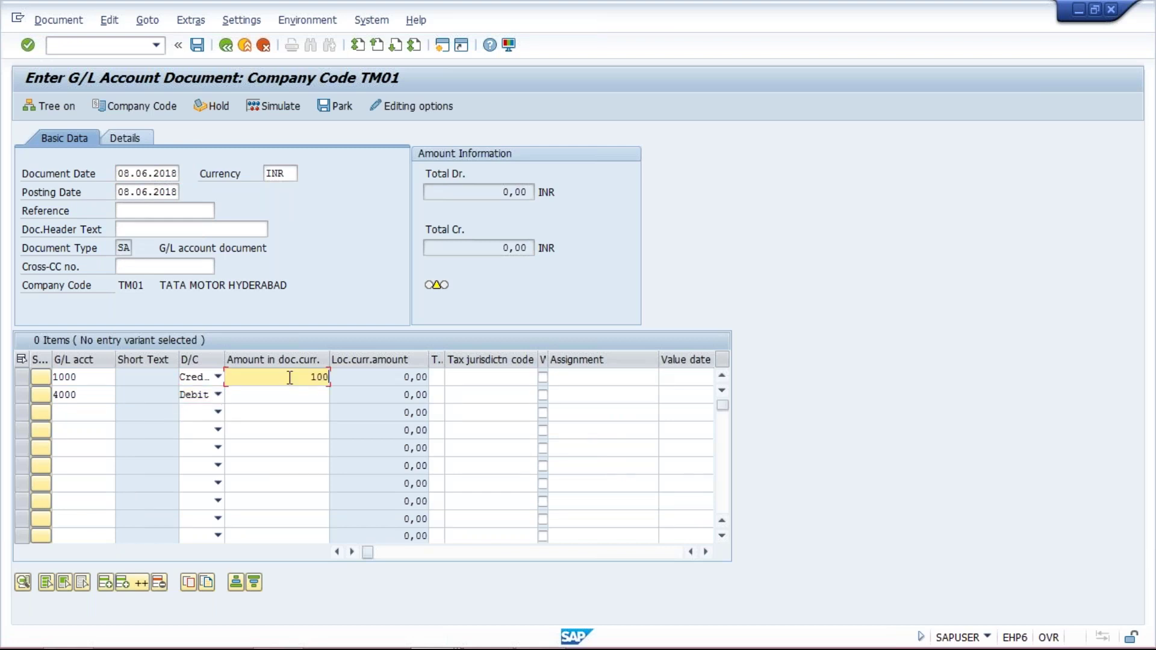
key(Down)
text(100)
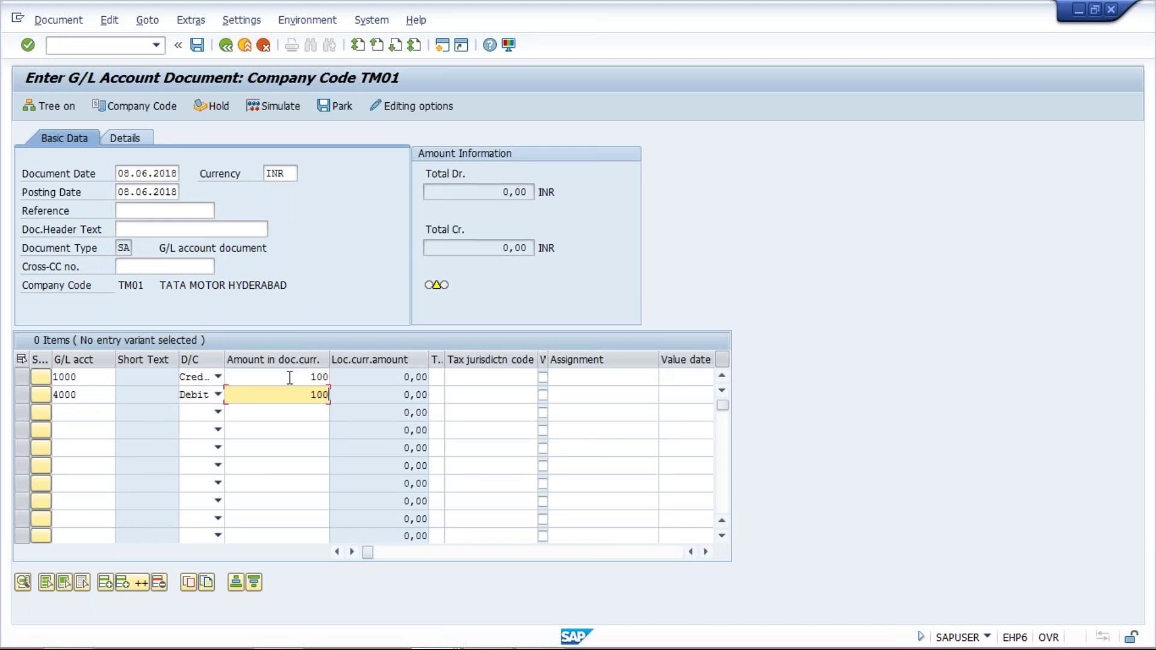
key(Return)
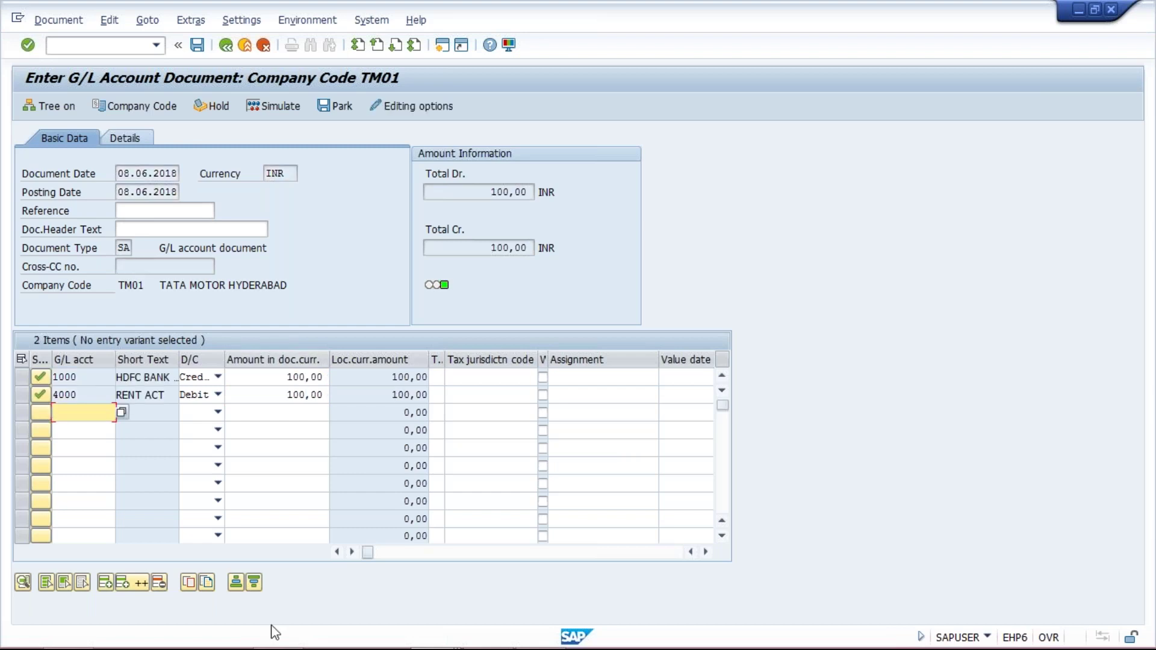
click(197, 45)
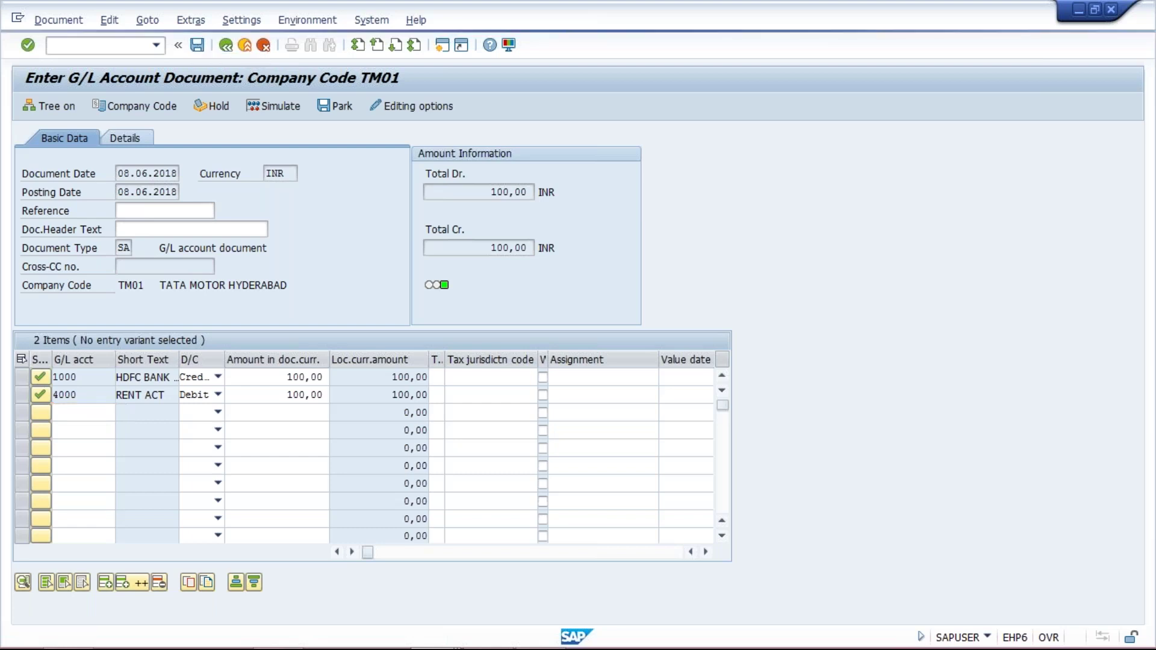